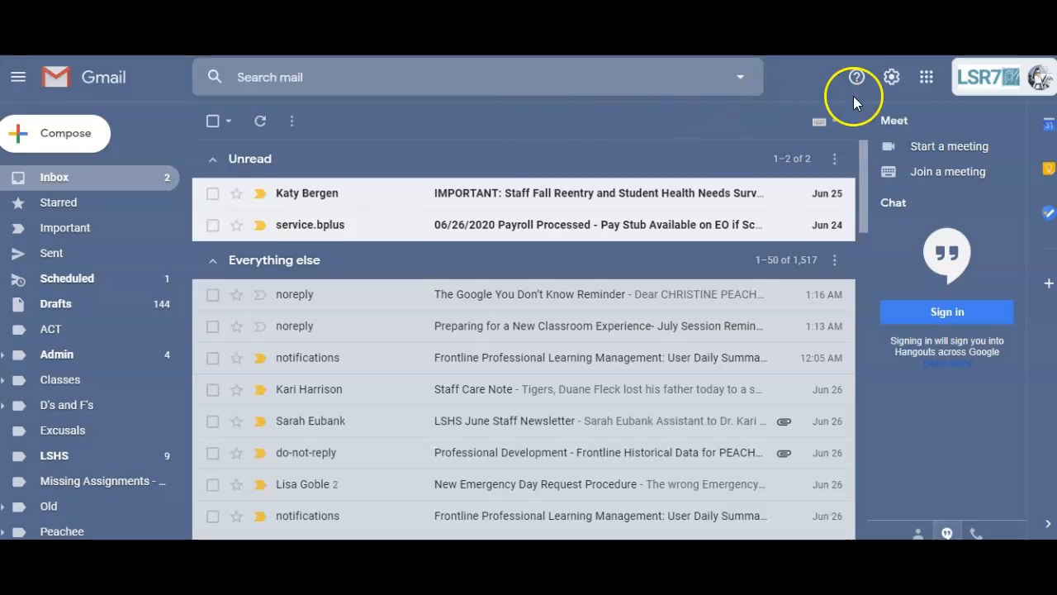
# Look through Gmail's advanced settings and leave without changing anything
pyautogui.click(892, 78)
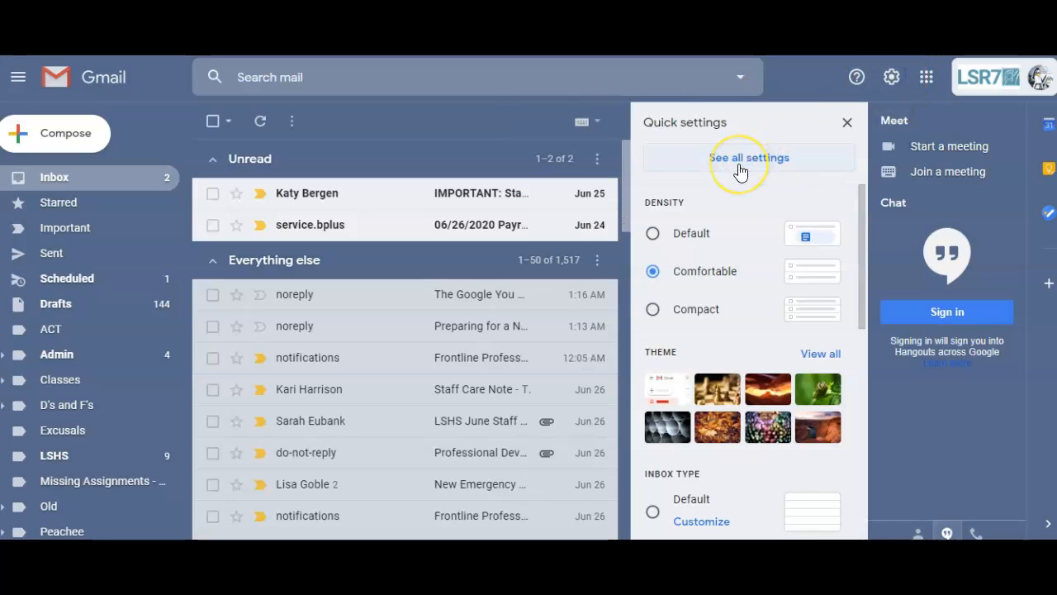
pyautogui.click(741, 169)
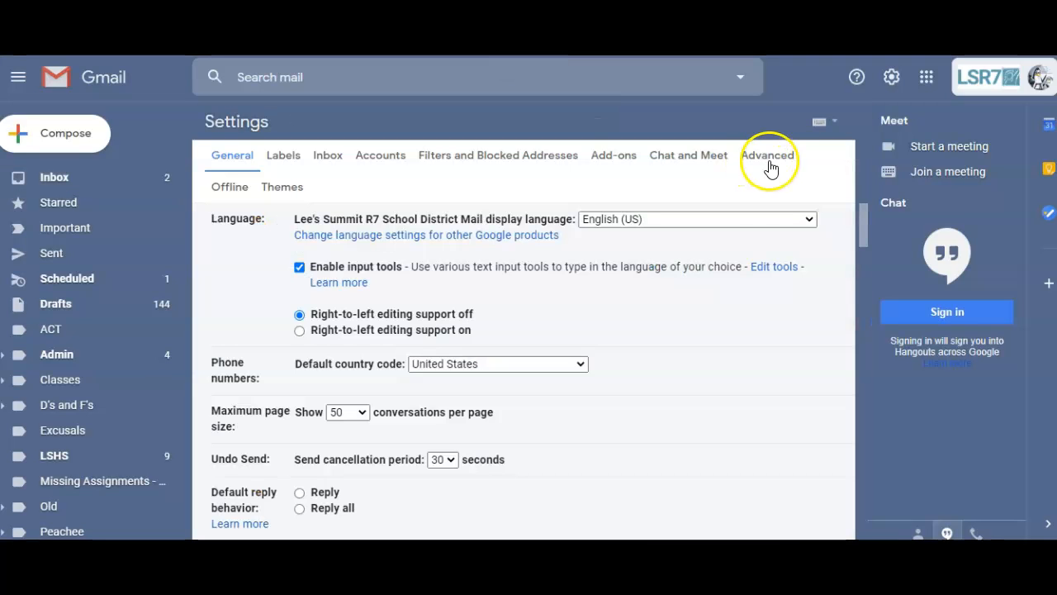
pyautogui.click(775, 162)
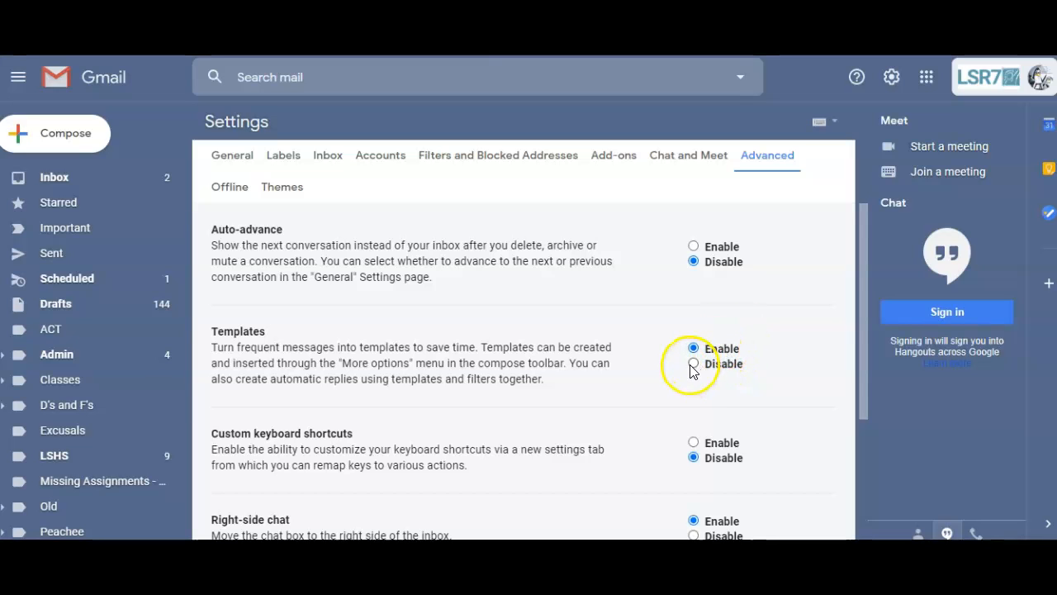
pyautogui.scroll(-3, 627, 331)
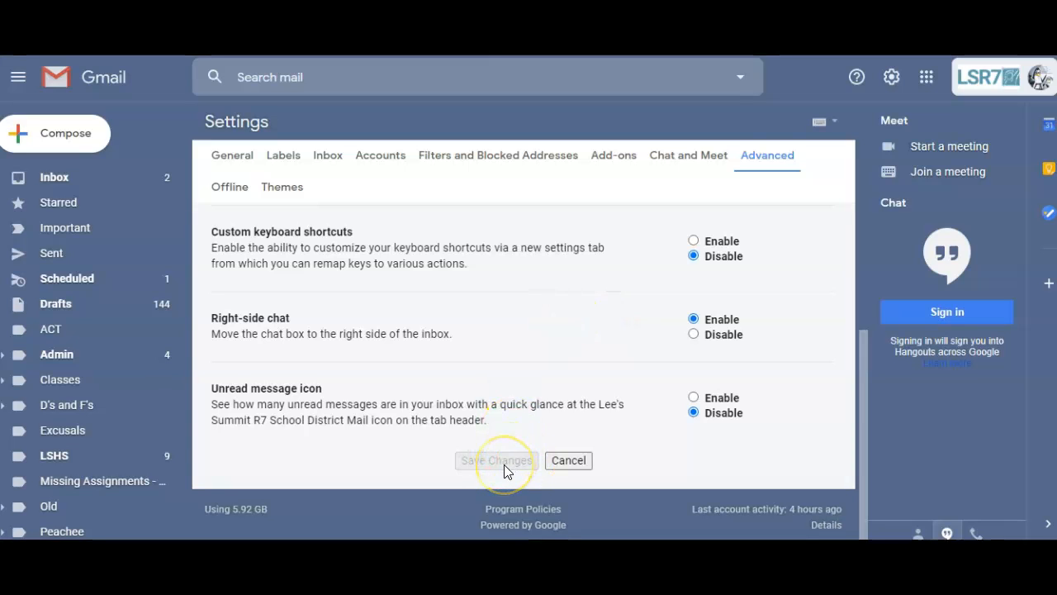
pyautogui.click(574, 460)
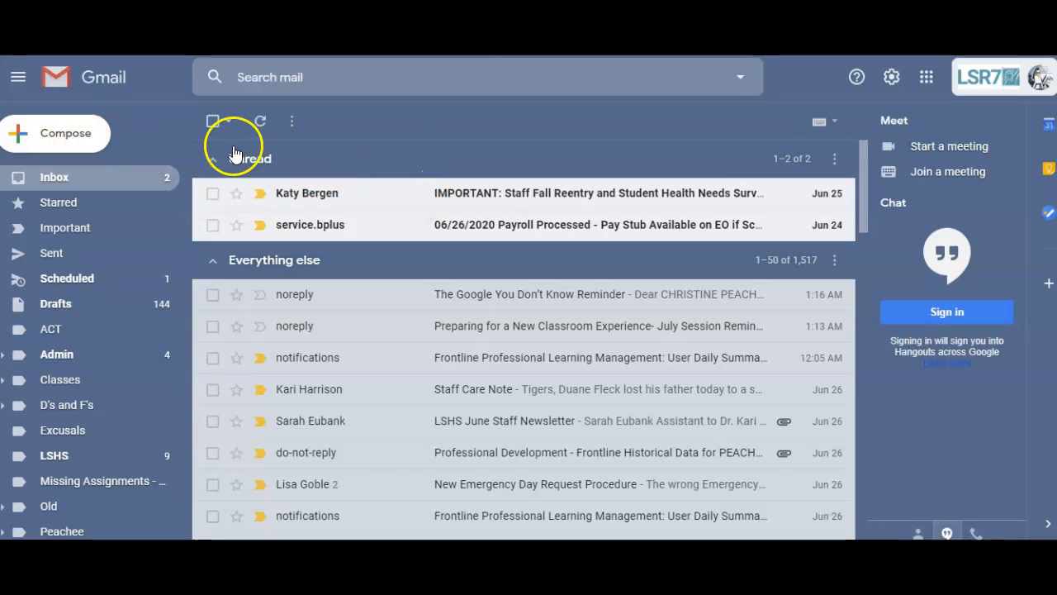
# Insert the D's and F's template into a new message, then save and close the draft
pyautogui.click(95, 137)
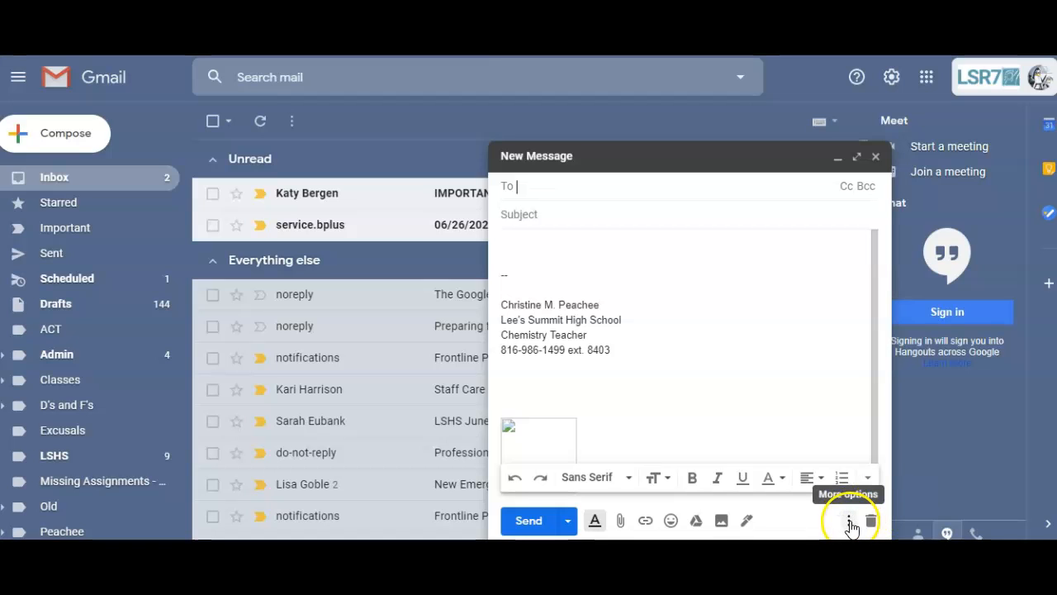
pyautogui.click(850, 522)
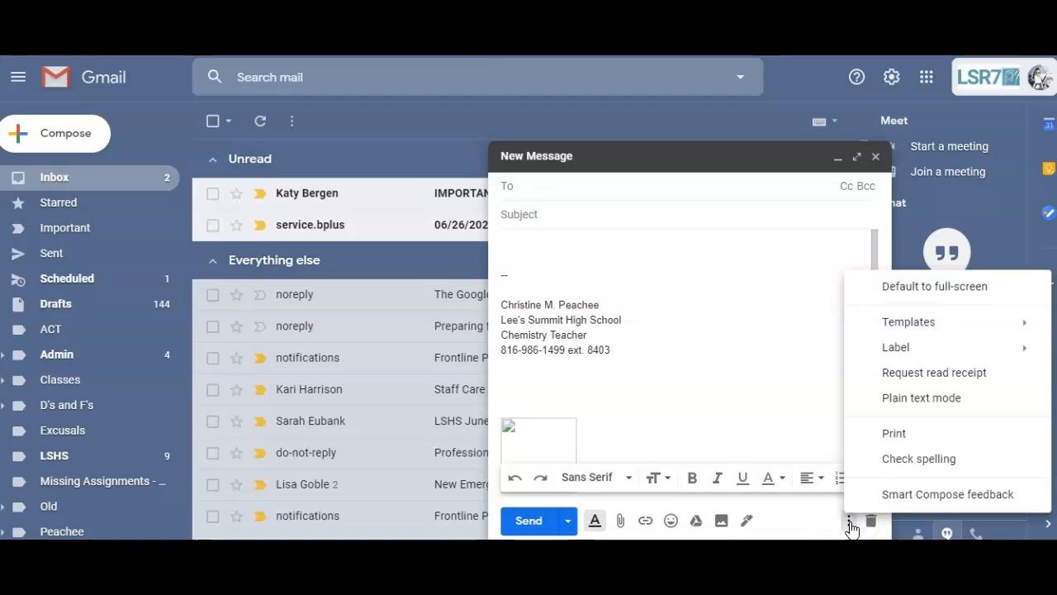
pyautogui.moveTo(902, 322)
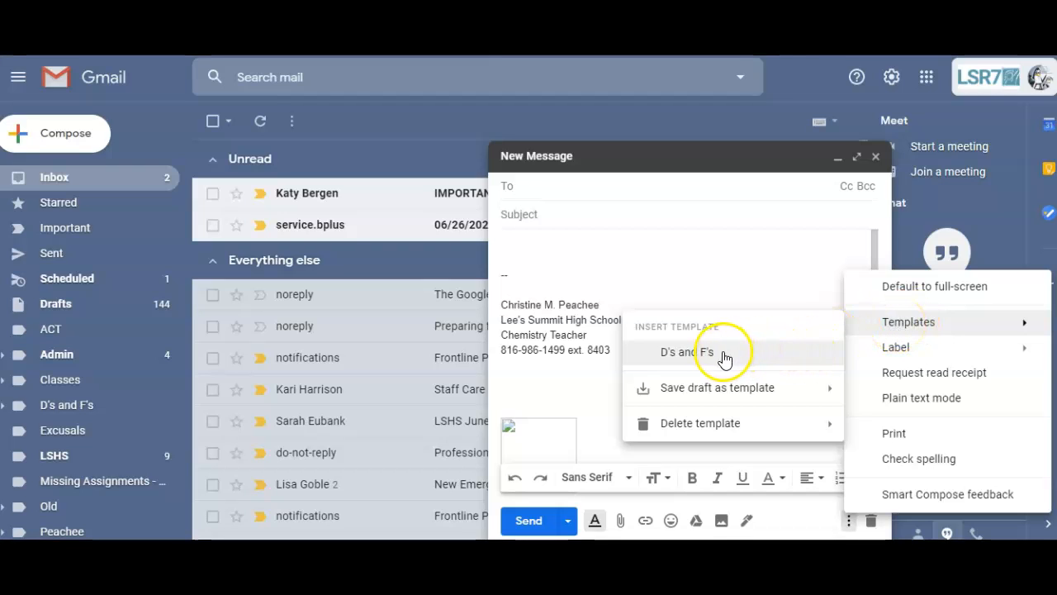
pyautogui.click(677, 357)
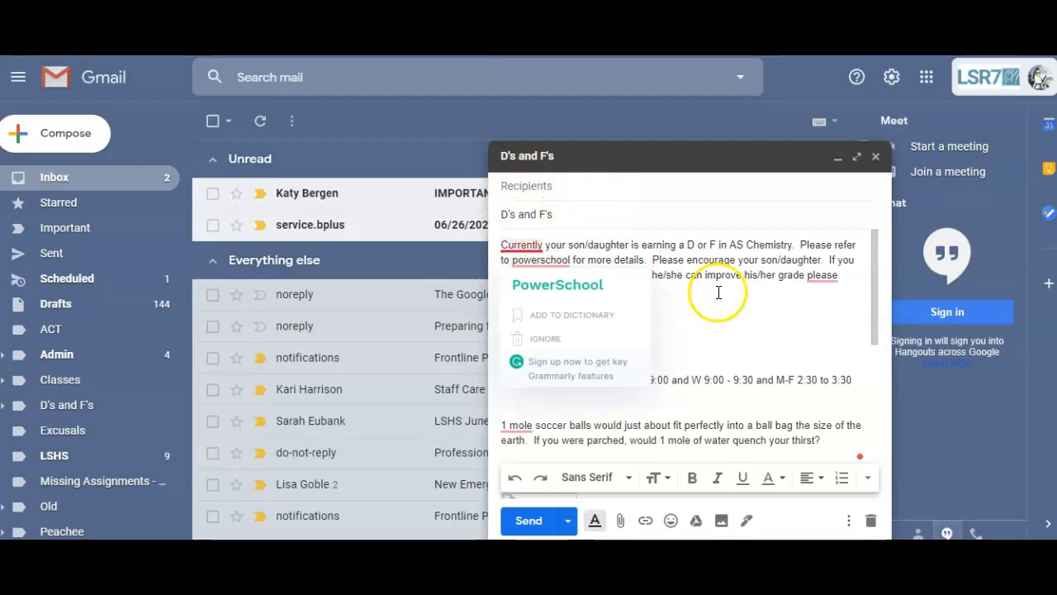
pyautogui.moveTo(836, 276)
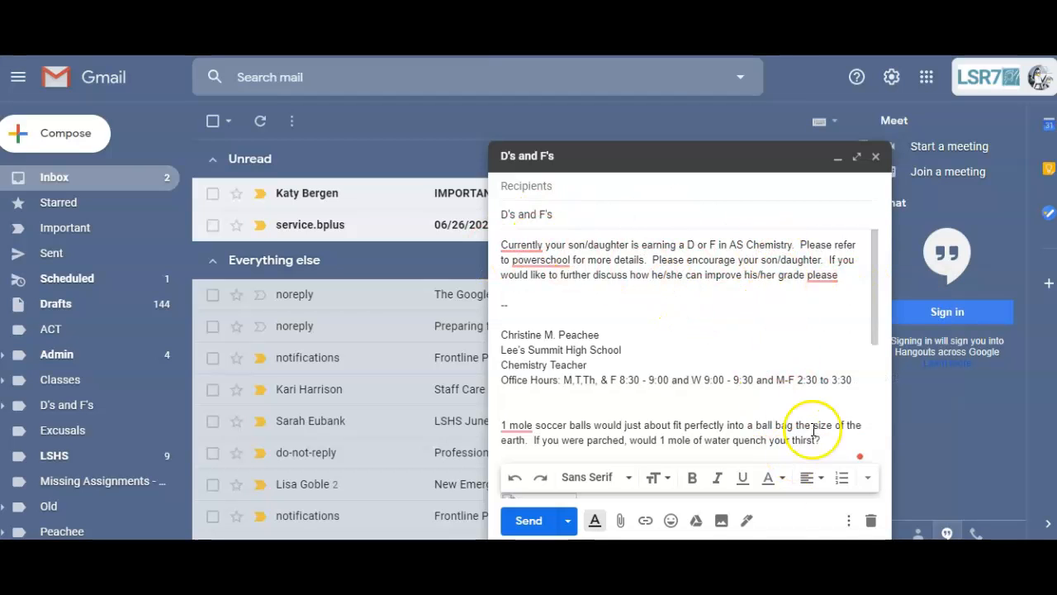
pyautogui.click(876, 157)
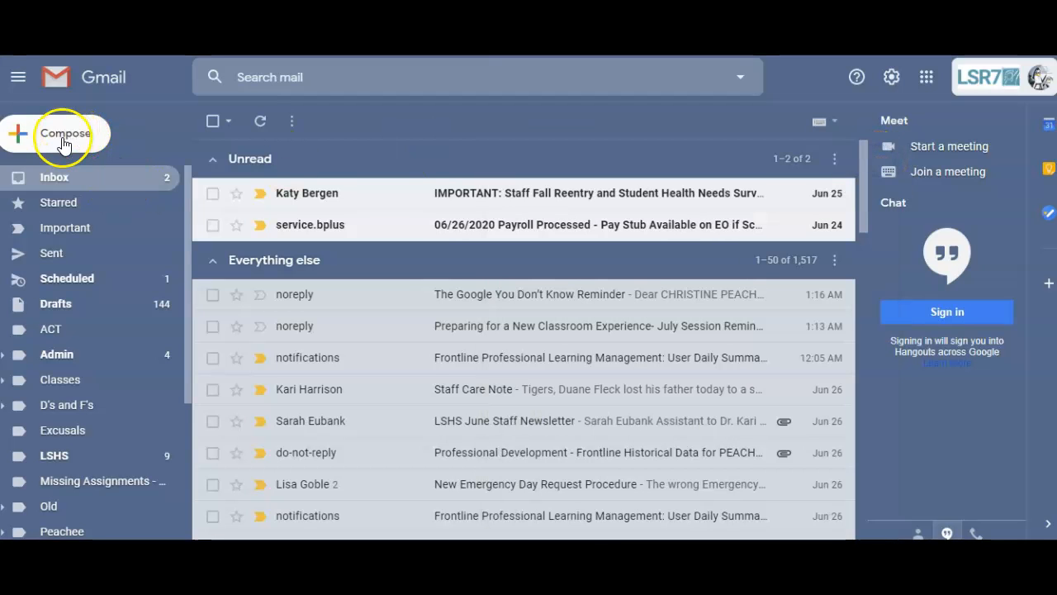
# Start a new message with the subject 'Let's Conference'
pyautogui.click(60, 138)
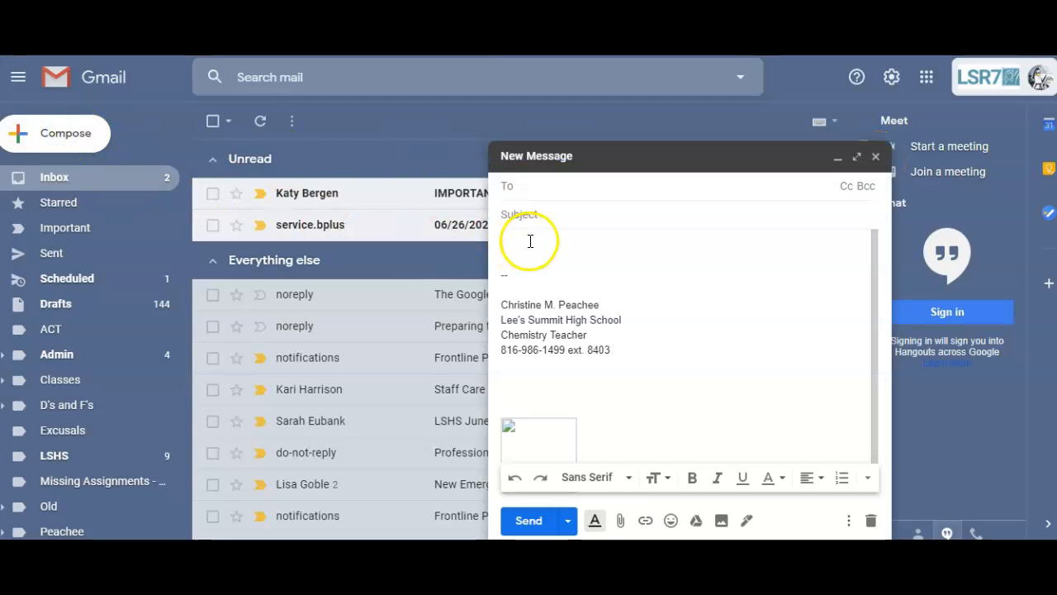
pyautogui.click(548, 217)
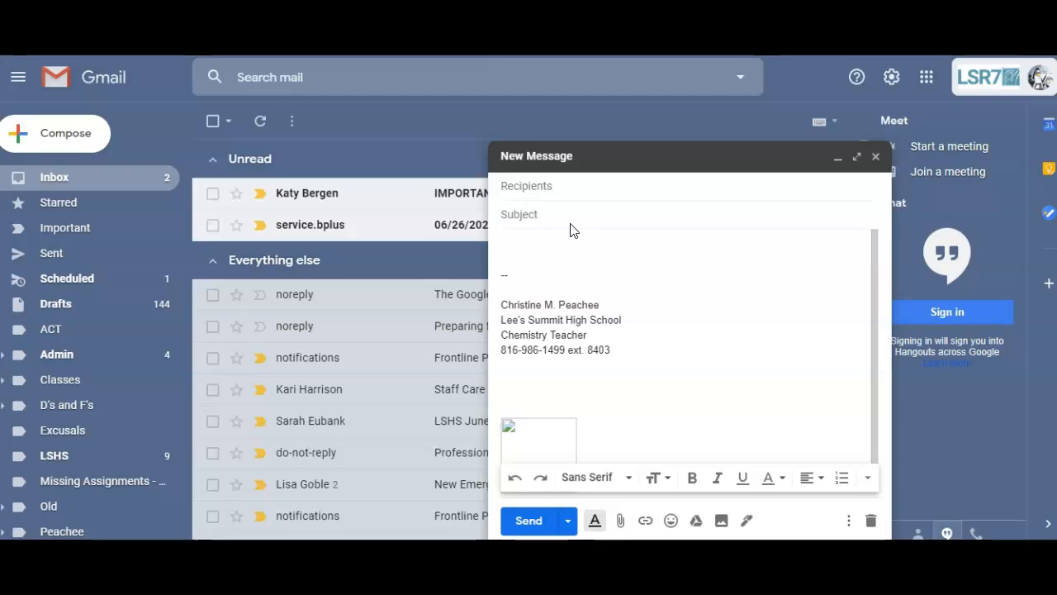
pyautogui.click(570, 230)
pyautogui.write('e')
pyautogui.press('BackSpace')
pyautogui.write("Let's Conference")
pyautogui.press('Tab')
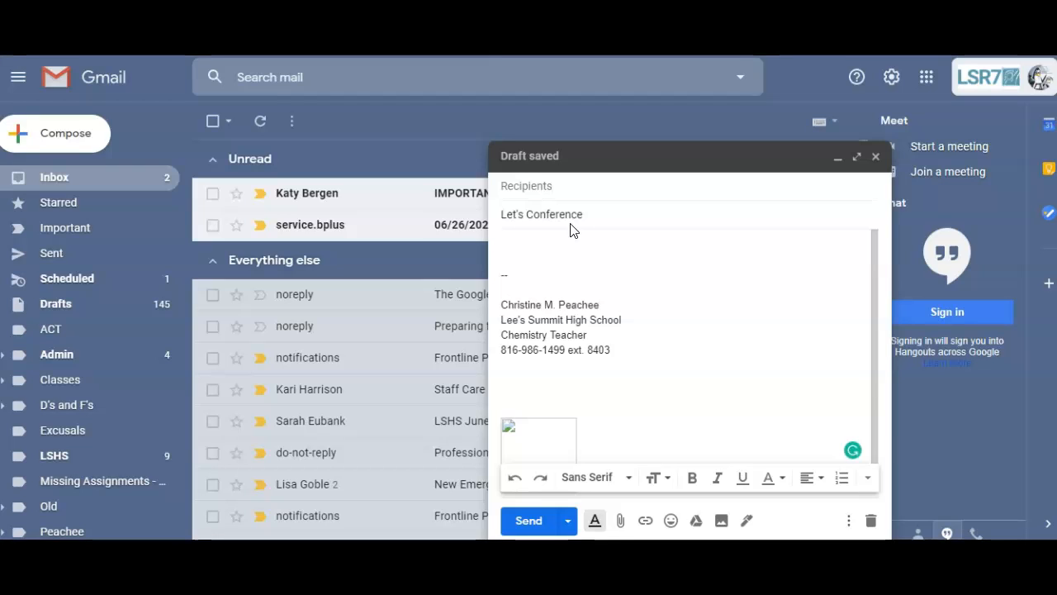
# Write a body offering a one-on-one call about converting mass to mole, and paste the Hangouts Meet invite
pyautogui.write('aw that you were struggling with the conc')
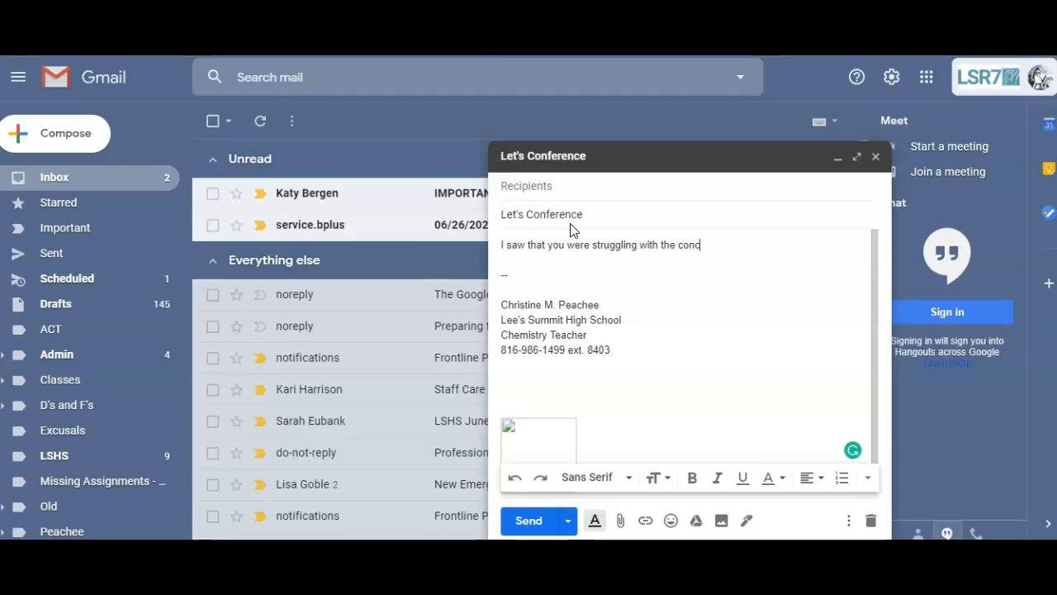
pyautogui.write('ept of converting from mass to mole')
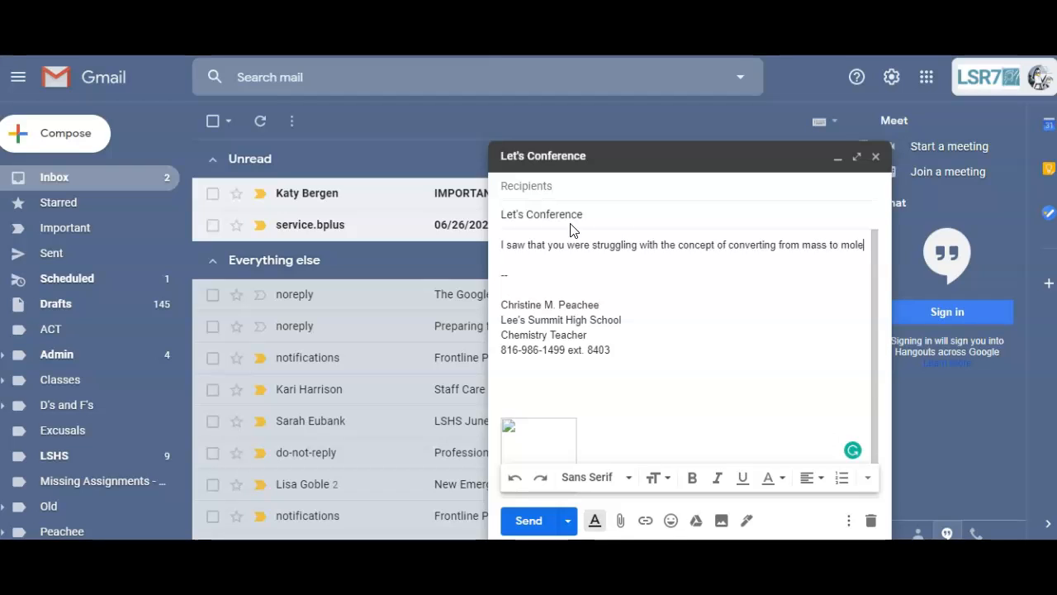
pyautogui.write('. ')
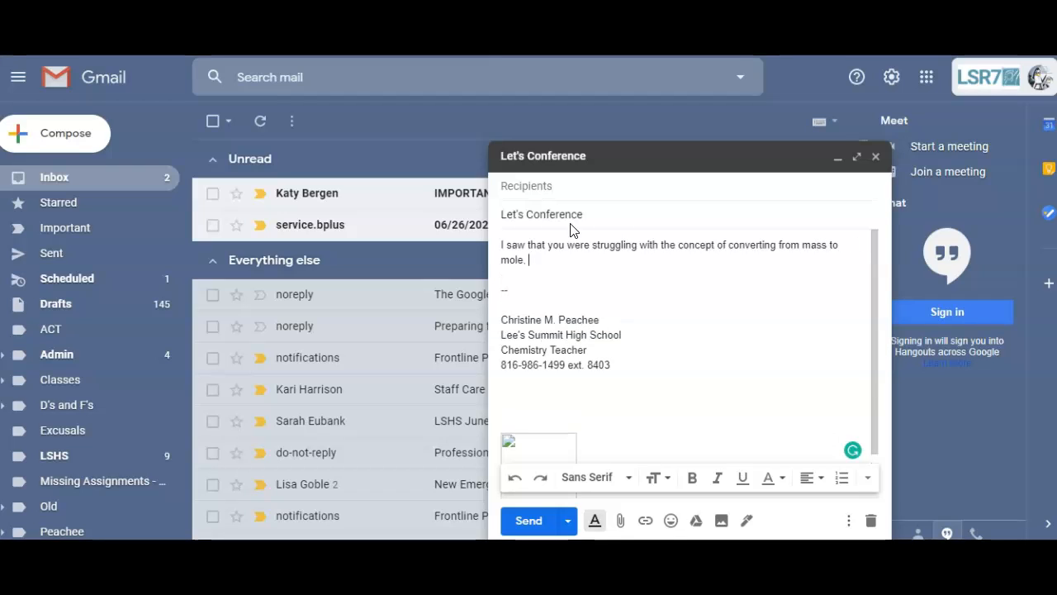
pyautogui.write(' Please')
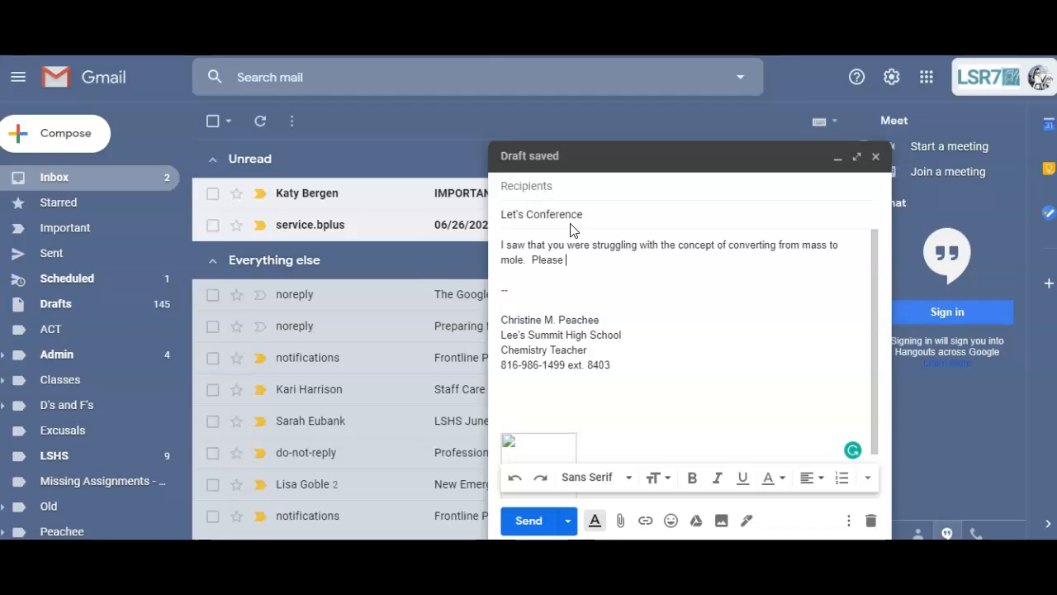
pyautogui.press('BackSpace')
pyautogui.press('BackSpace')
pyautogui.press('BackSpace')
pyautogui.press('BackSpace')
pyautogui.write("Let's have a conference call,")
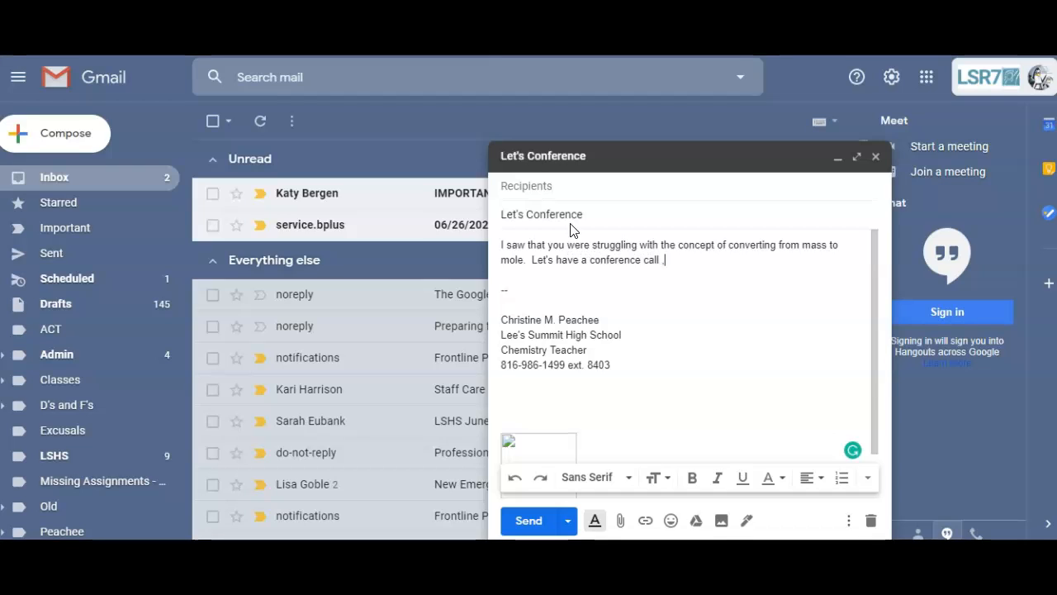
pyautogui.write(' just you and me,')
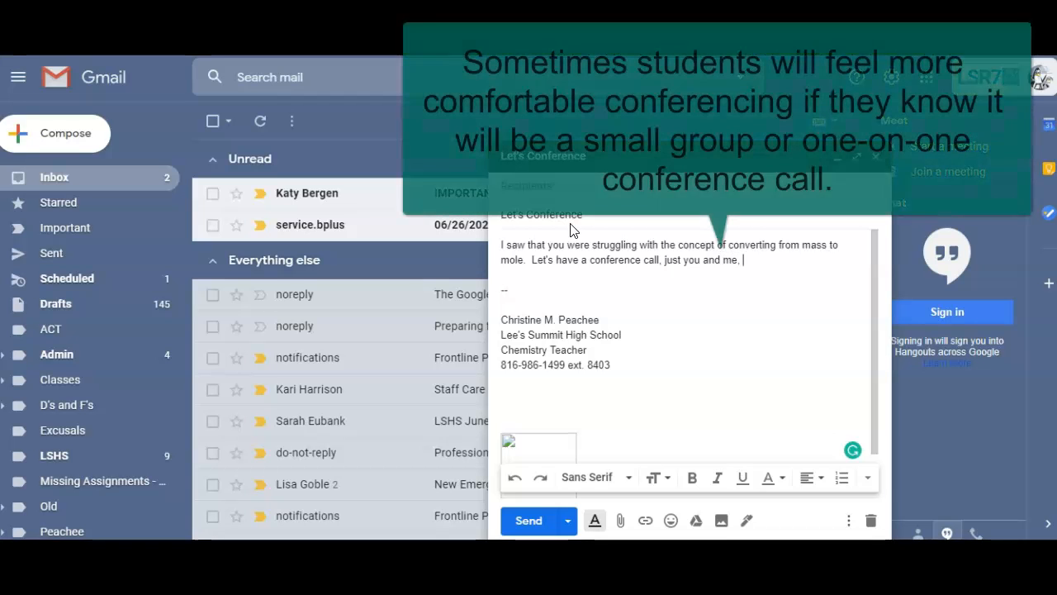
pyautogui.press('BackSpace')
pyautogui.press('BackSpace')
pyautogui.write('LEt')
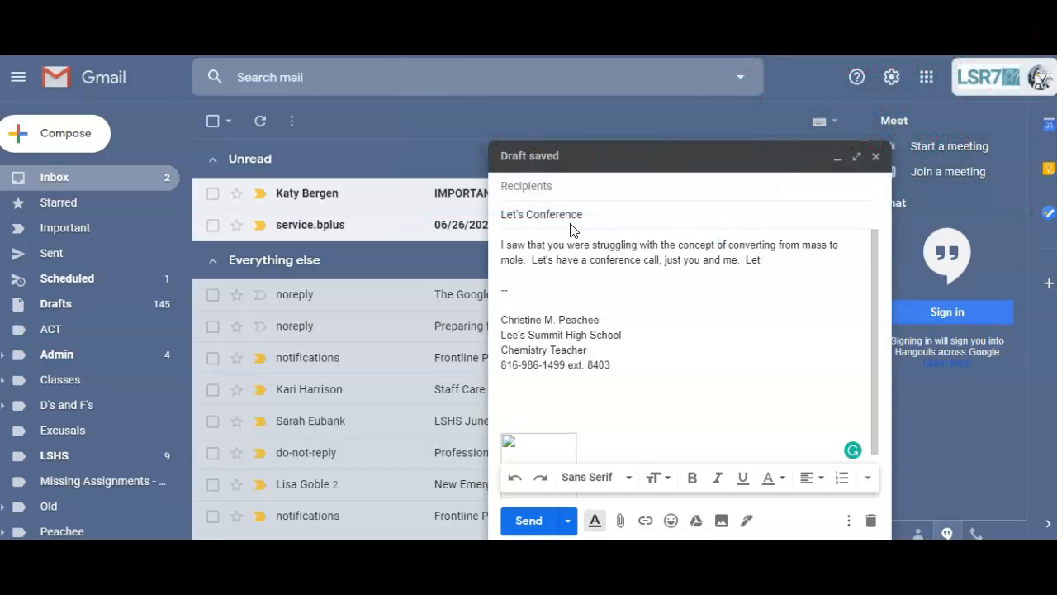
pyautogui.write('me know when you are')
pyautogui.press('Tab')
pyautogui.press('Return')
pyautogui.press('Return')
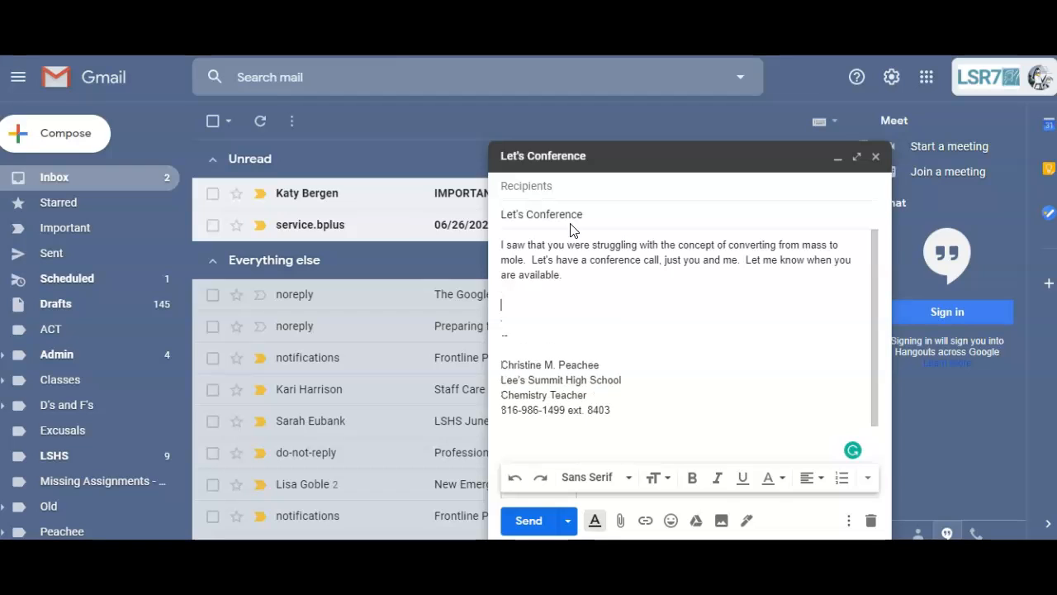
pyautogui.write('Join Hangouts Meet  meet.google.com/ayh-qgay-sbw Meeting ID meet.google.com/ayh-qgay-sbw')
# Choose to save the Let's Conference draft as a new template, opening the naming dialog
pyautogui.click(625, 302)
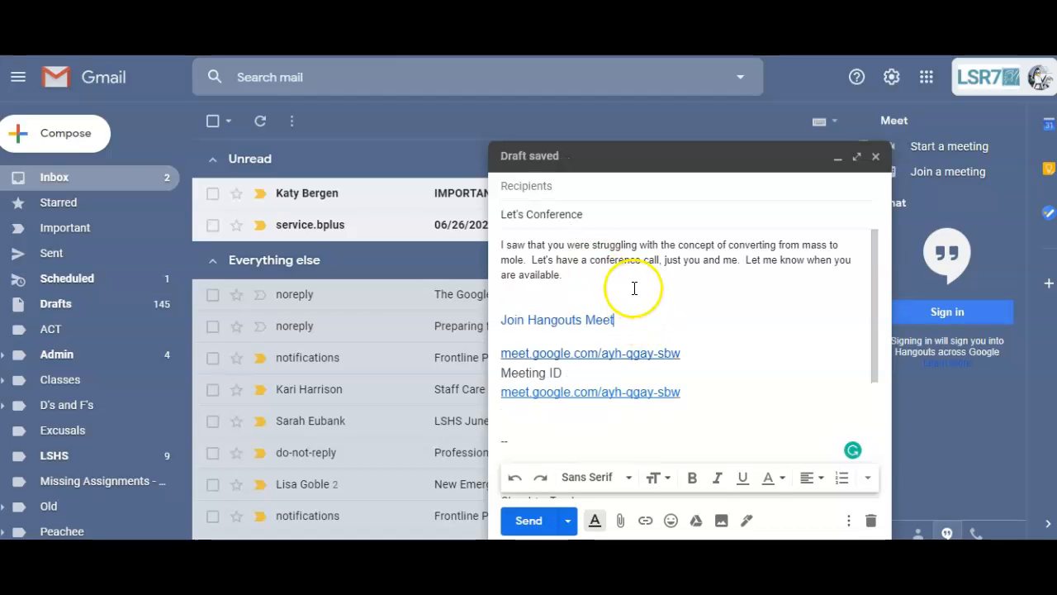
pyautogui.click(850, 523)
pyautogui.moveTo(909, 322)
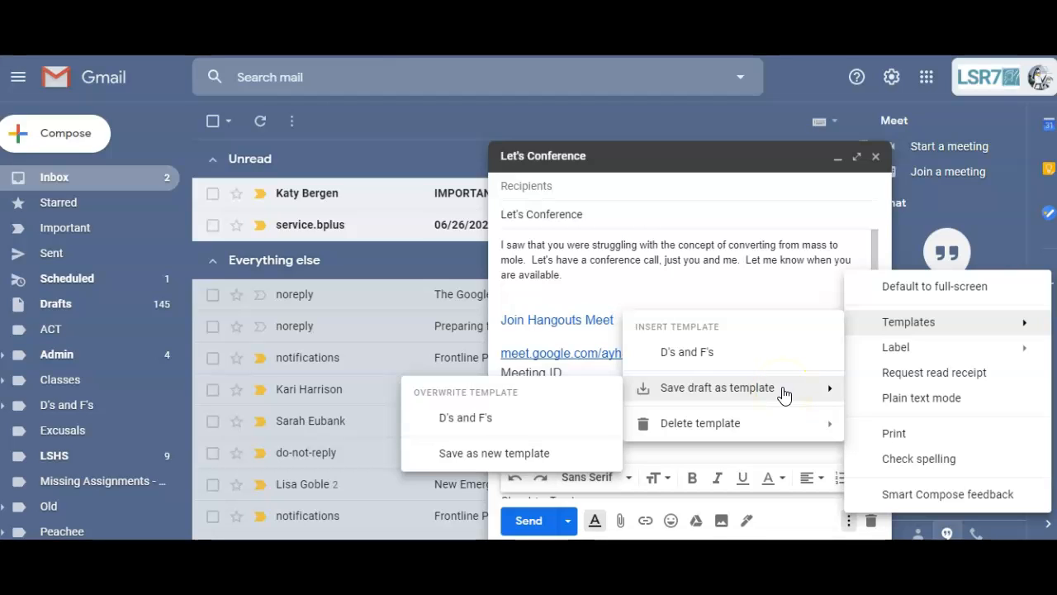
pyautogui.click(748, 392)
pyautogui.click(494, 460)
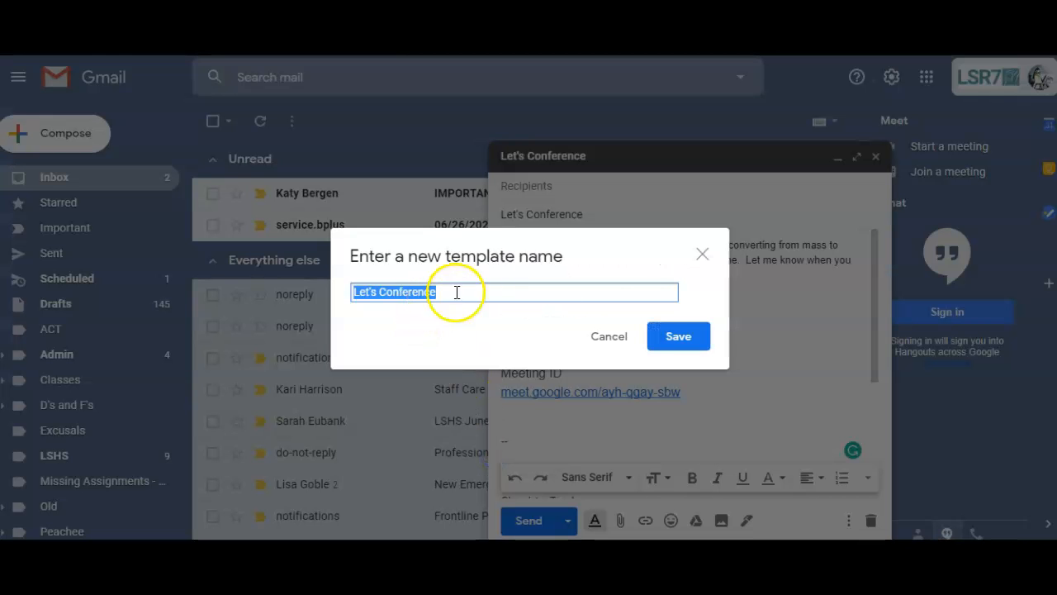
# Confirm the Let's Conference template name, then fill a new message from it and close it
pyautogui.click(678, 340)
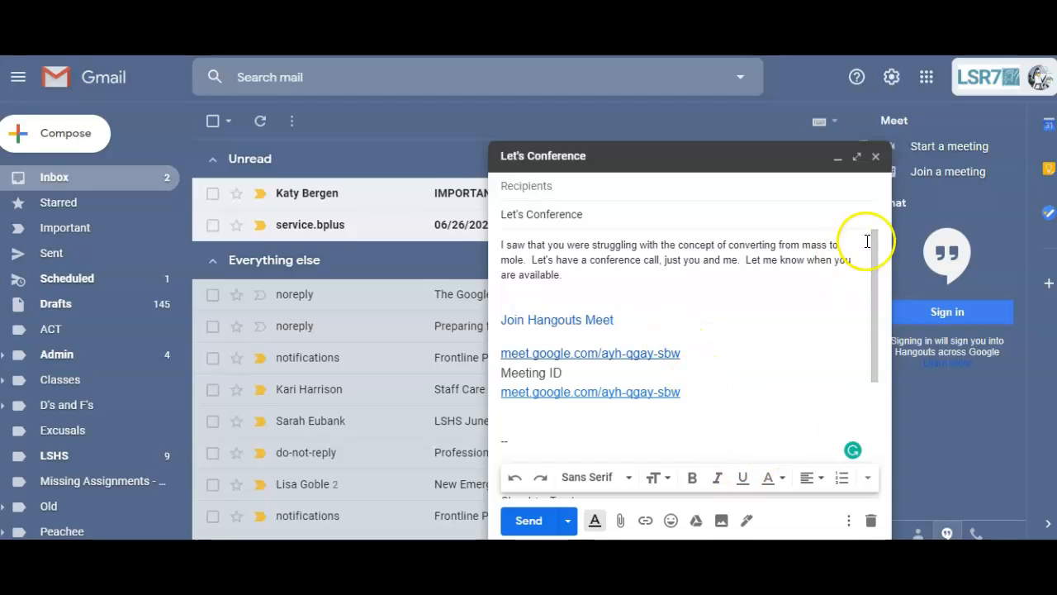
pyautogui.click(875, 156)
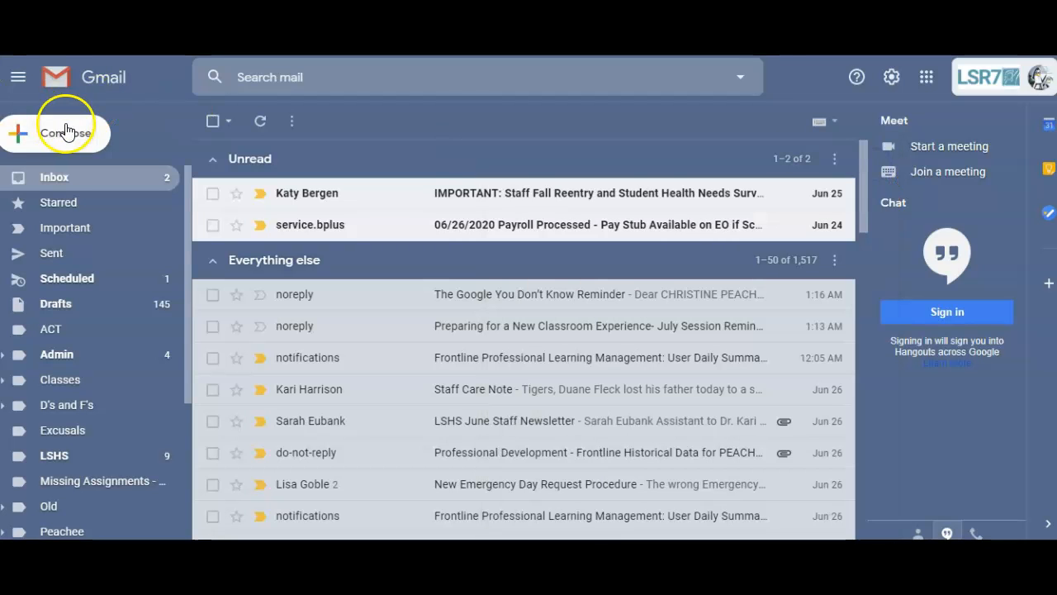
pyautogui.click(66, 133)
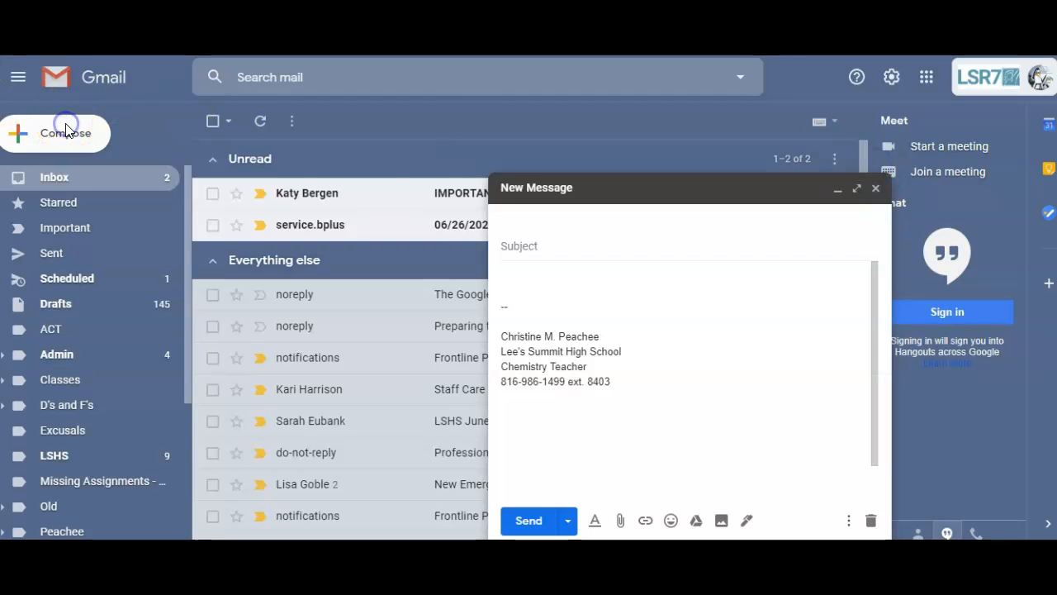
pyautogui.click(848, 521)
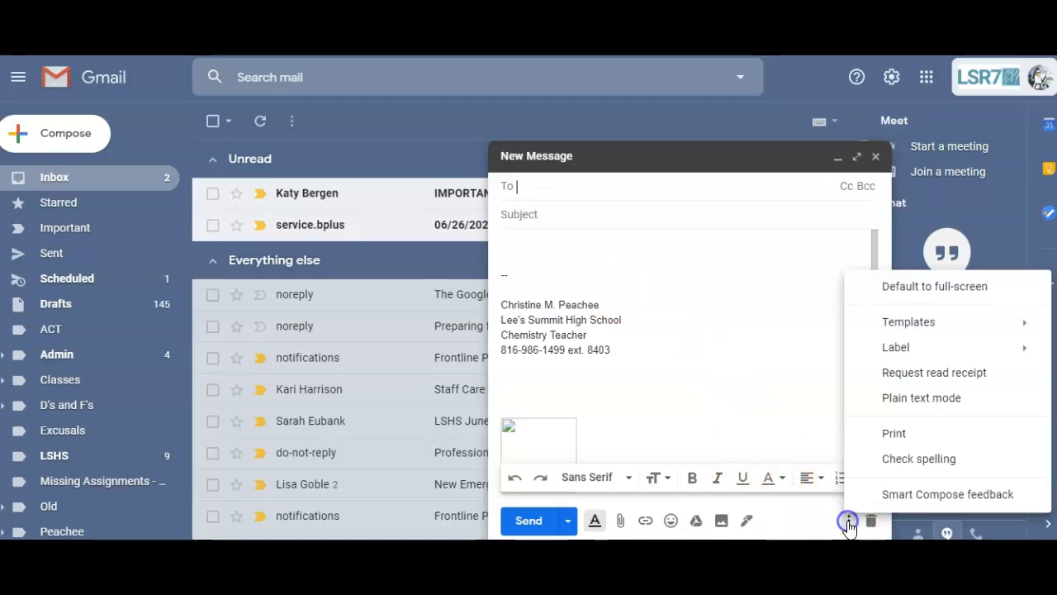
pyautogui.click(885, 323)
pyautogui.click(711, 352)
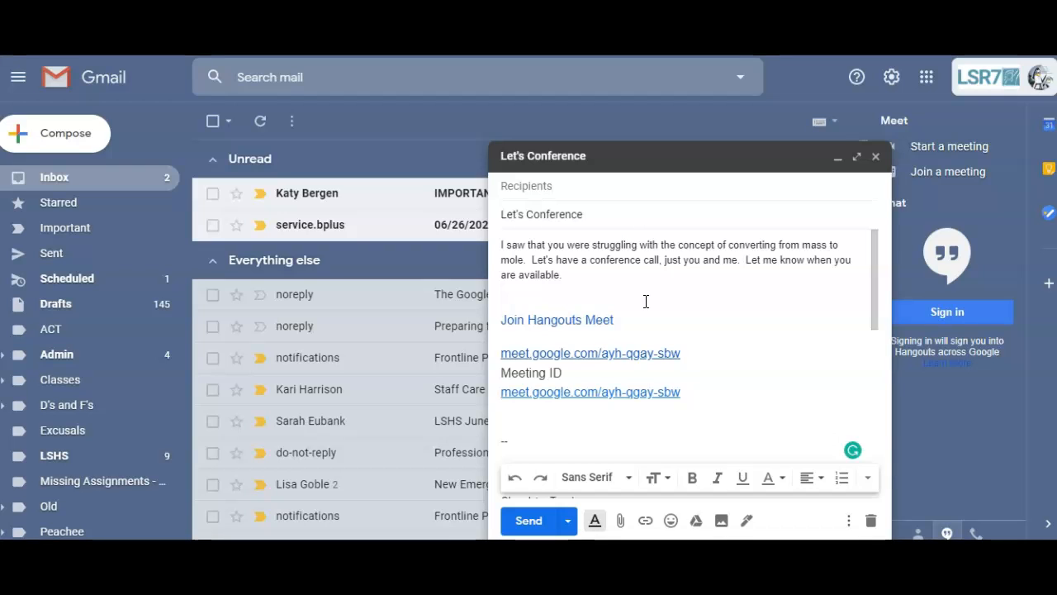
pyautogui.click(875, 159)
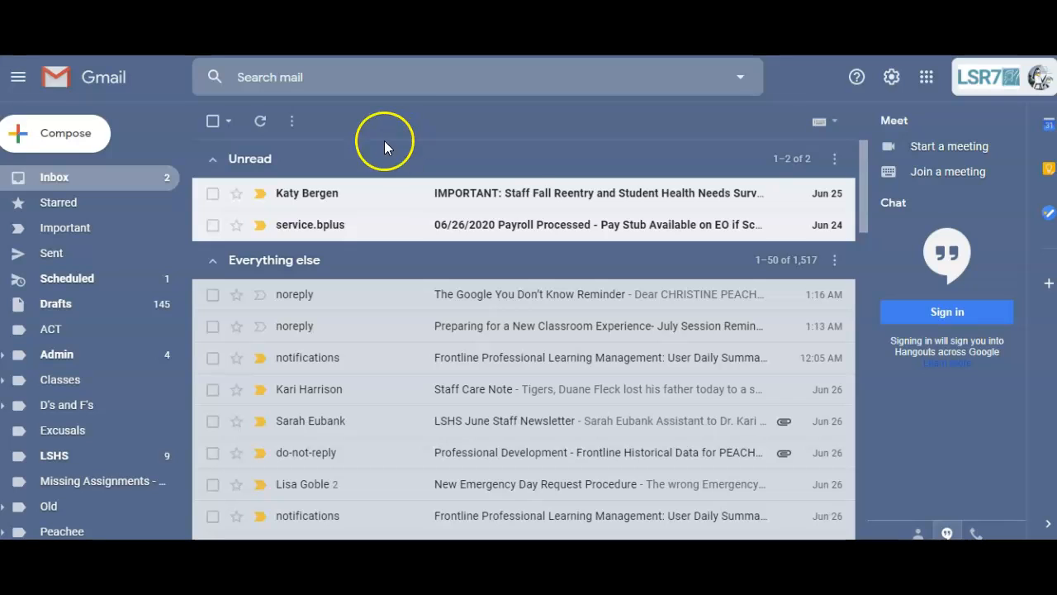
# Compose 'Test Wednesday...' reminding of Wednesday's test and urging review on schoology
pyautogui.click(86, 139)
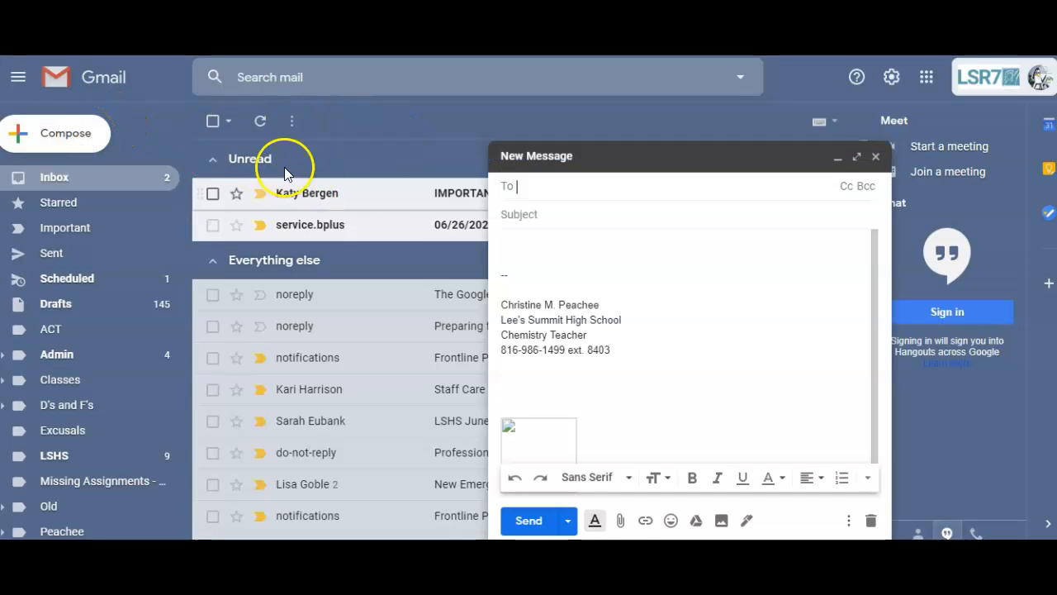
pyautogui.click(545, 216)
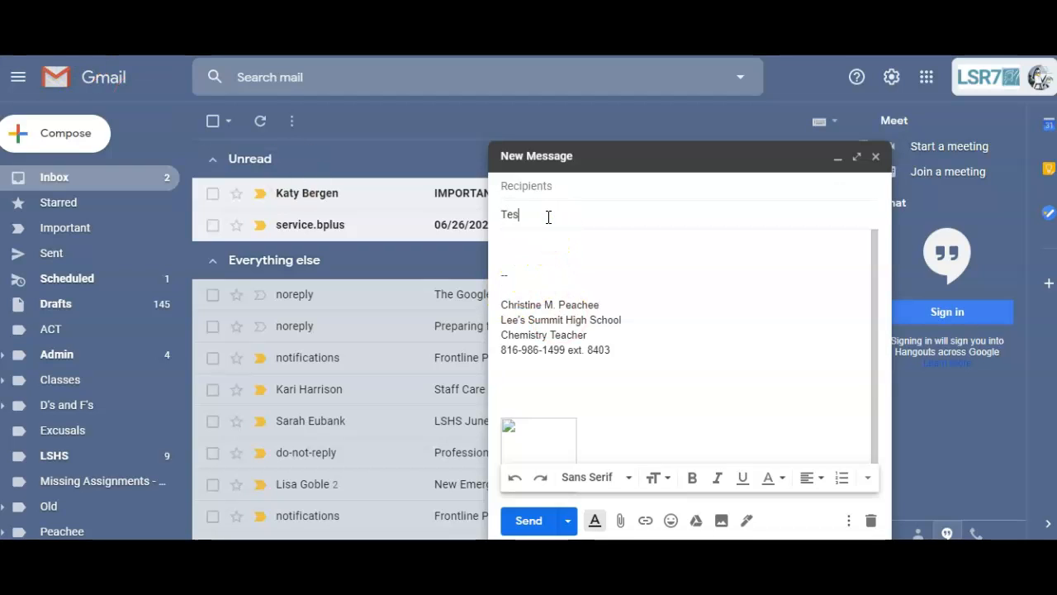
pyautogui.write('Test Wednesday...')
pyautogui.press('Tab')
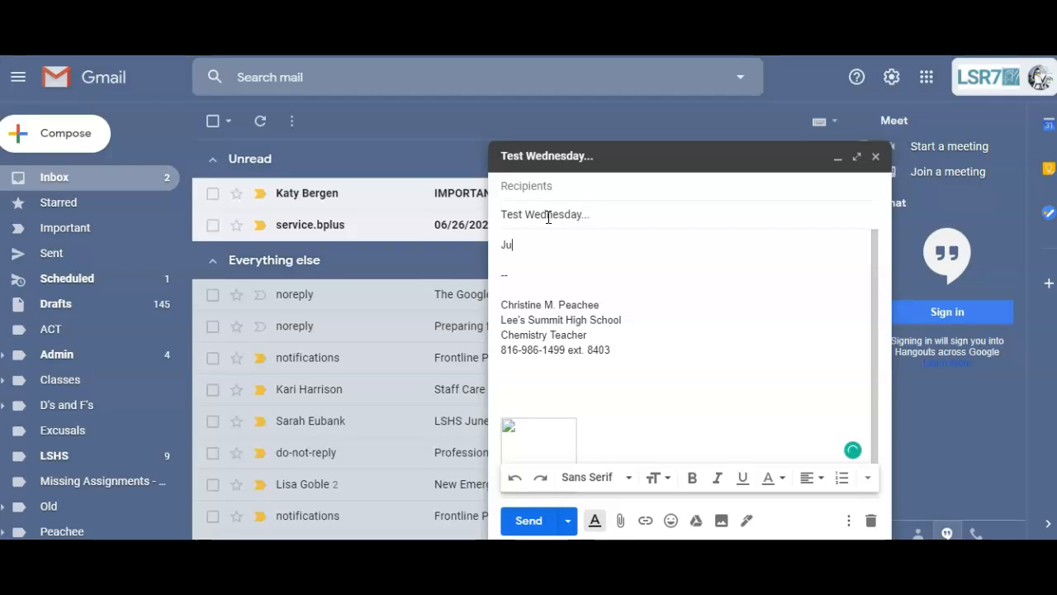
pyautogui.write('Just a friendly reminder that you have a test on Wednesday')
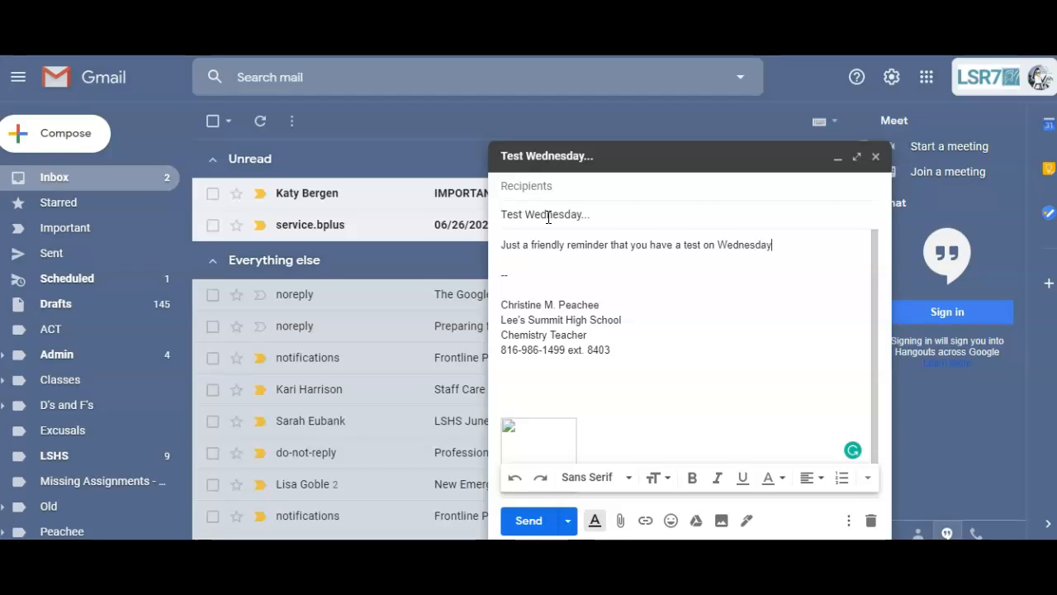
pyautogui.press('BackSpace')
pyautogui.press('BackSpace')
pyautogui.press('BackSpace')
pyautogui.press('BackSpace')
pyautogui.press('BackSpace')
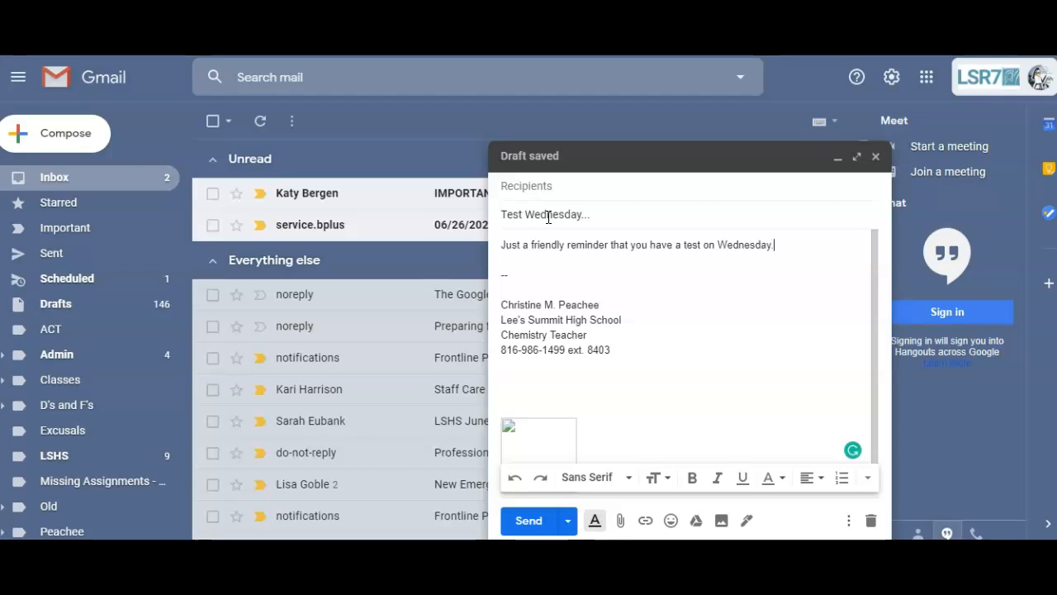
pyautogui.write('.  Jump o')
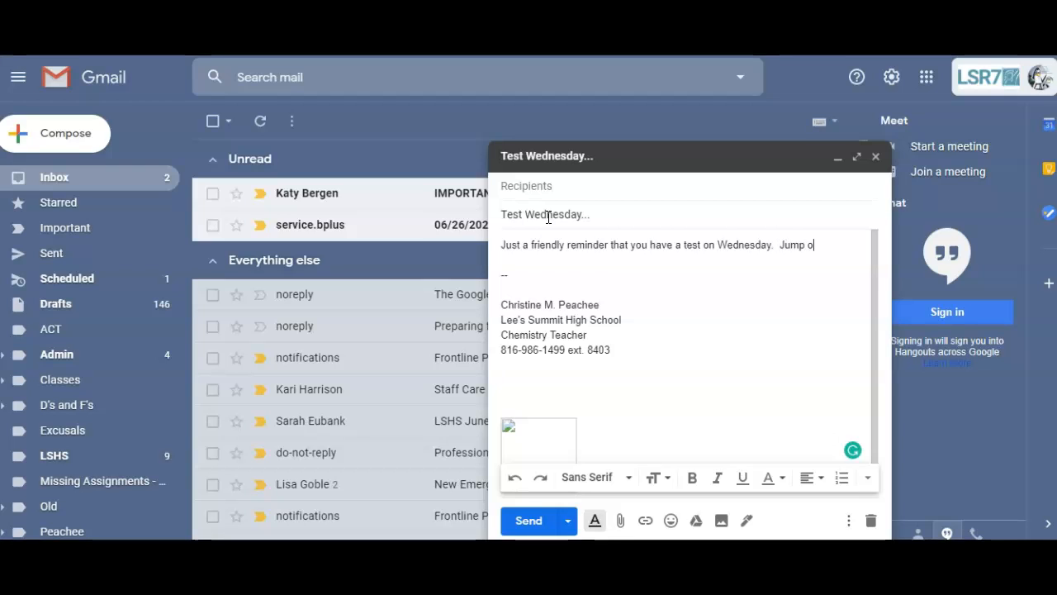
pyautogui.write('n schoology and')
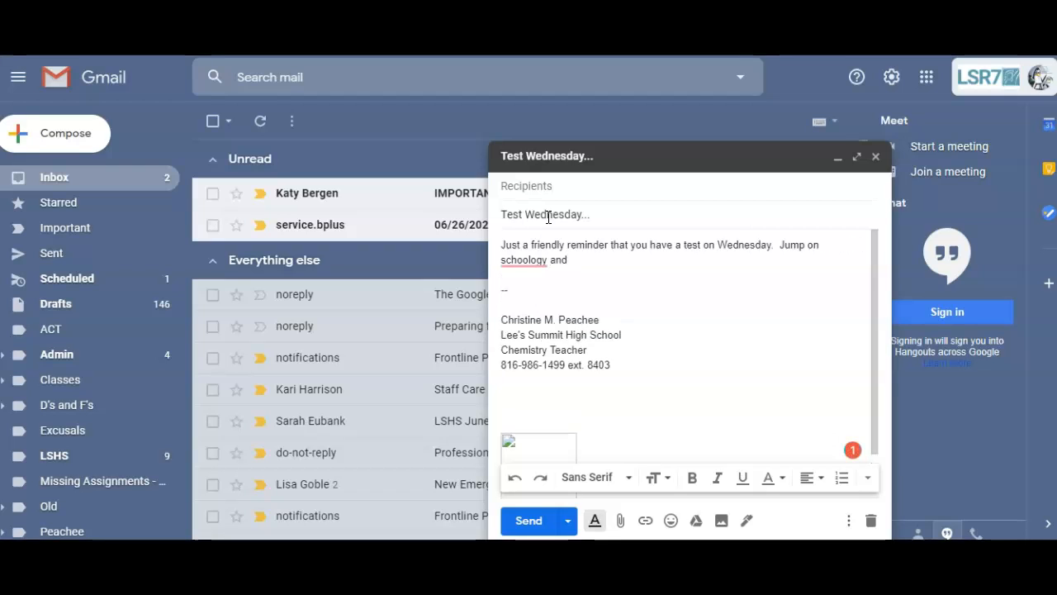
pyautogui.write(' go over your review for this test.')
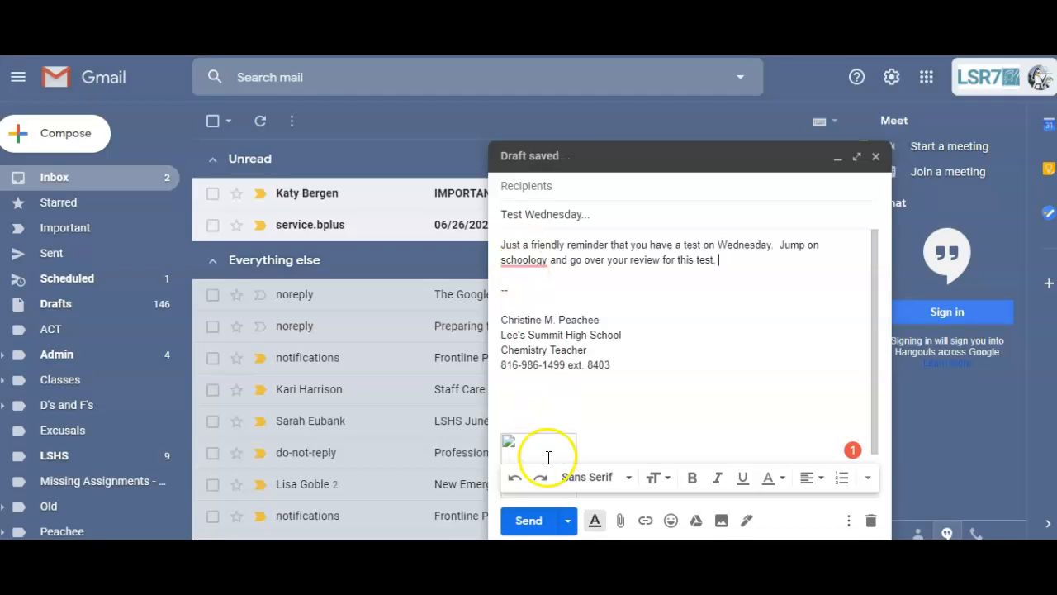
# Attempt Schedule send and dismiss the missing-recipient error
pyautogui.click(567, 526)
pyautogui.click(567, 491)
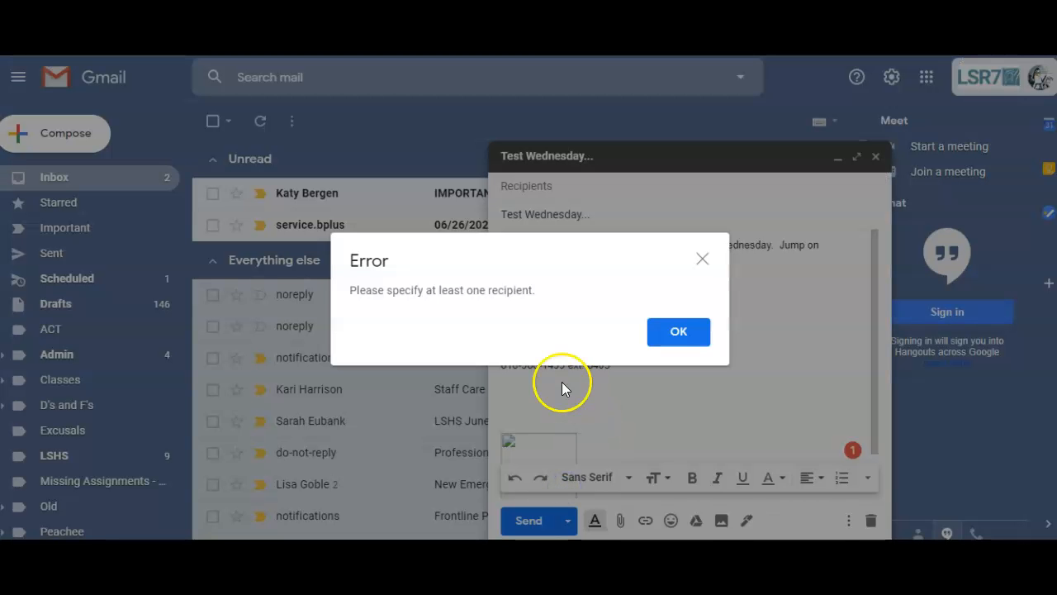
pyautogui.click(685, 328)
# Add a suggested contact as the recipient and choose Schedule send again
pyautogui.click(551, 193)
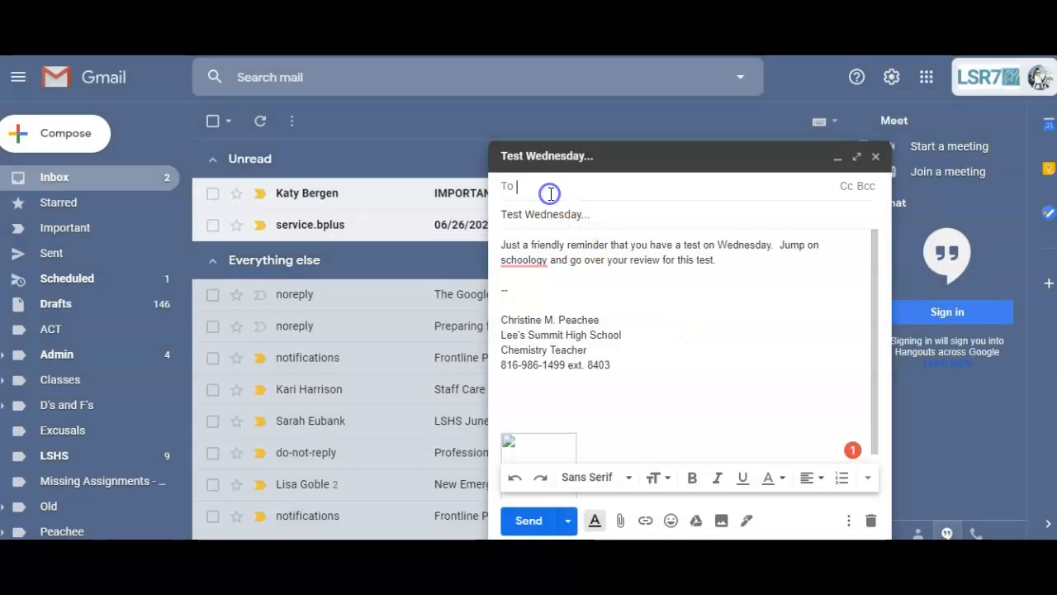
pyautogui.write('cm')
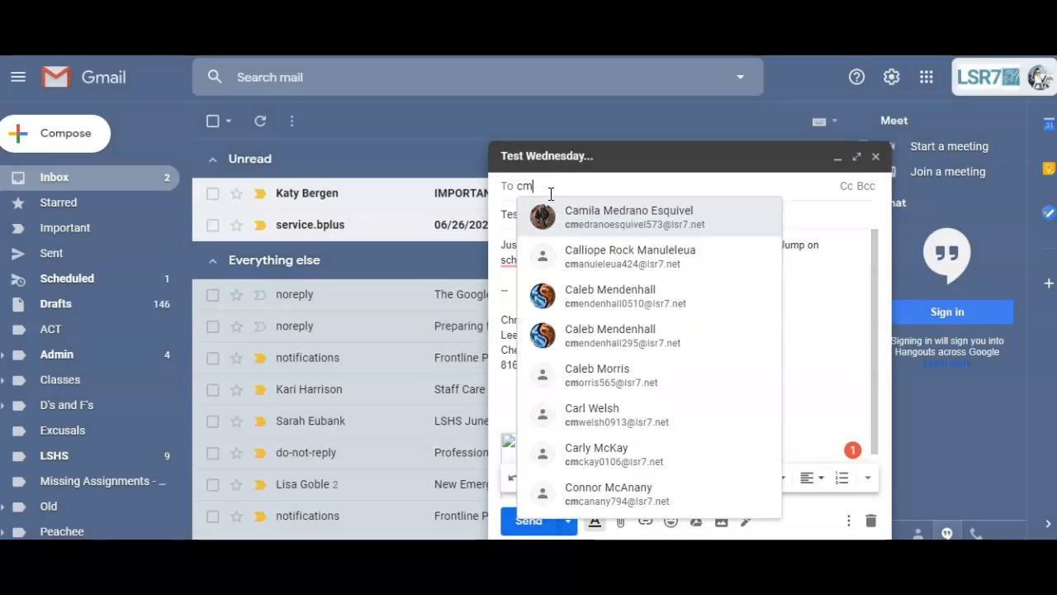
pyautogui.write('p')
pyautogui.click(550, 215)
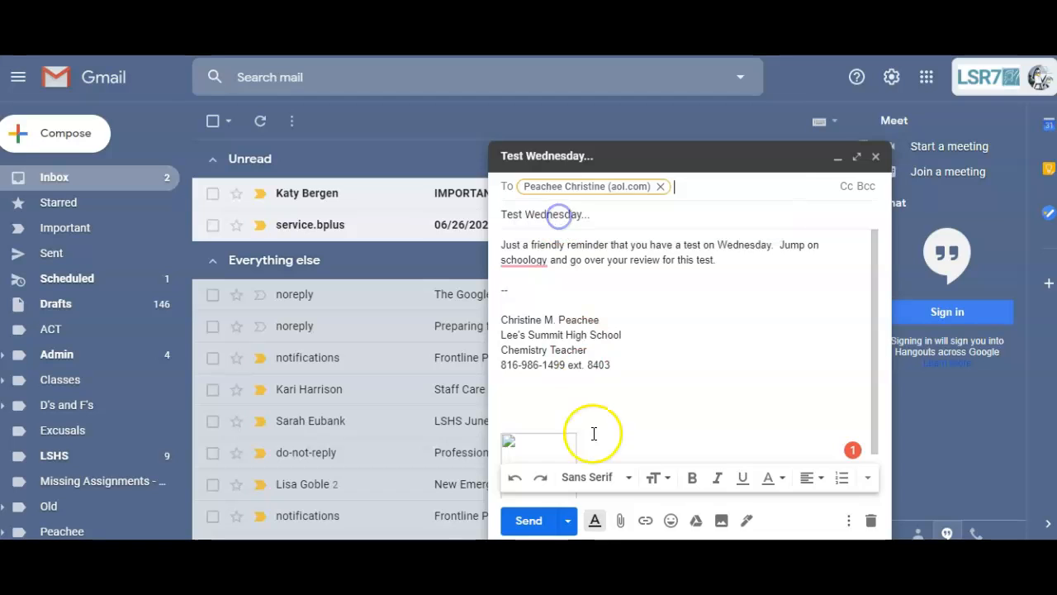
pyautogui.click(570, 520)
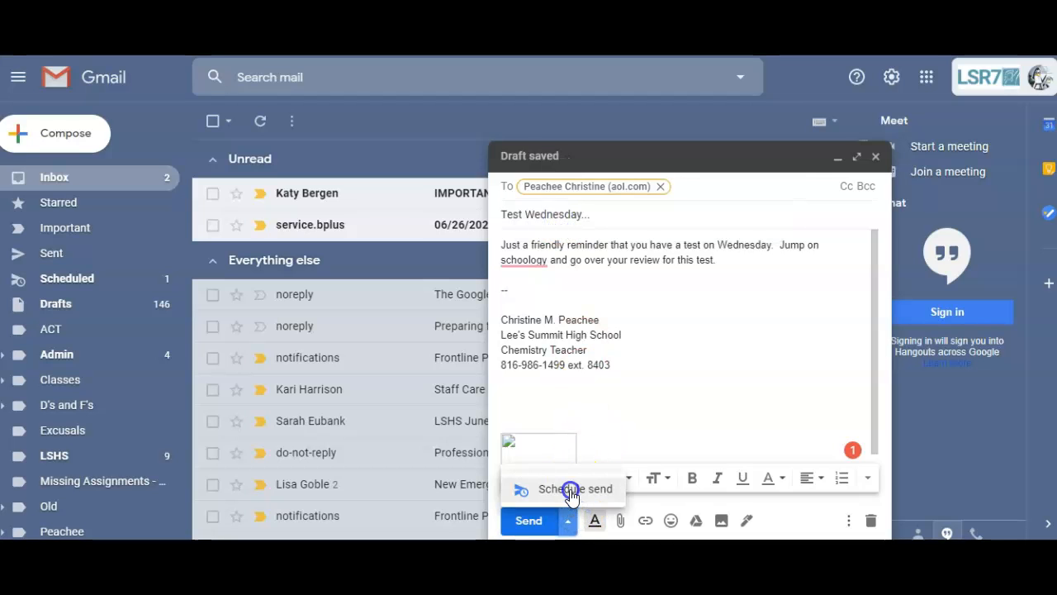
pyautogui.click(570, 489)
# Schedule the reminder for a custom time: June 28, 2020 at 8:09 PM
pyautogui.click(481, 382)
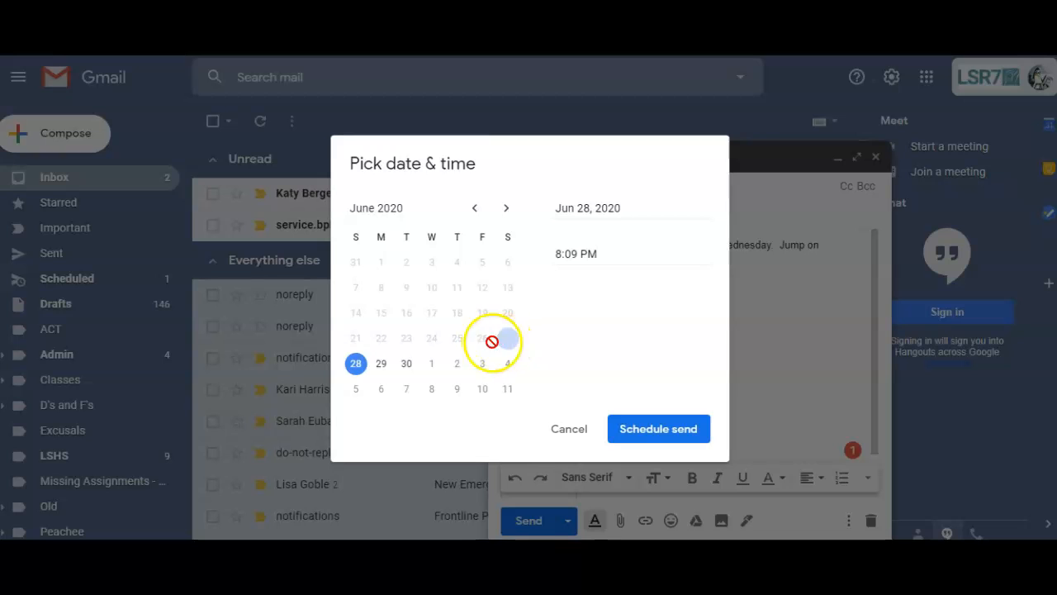
pyautogui.click(356, 368)
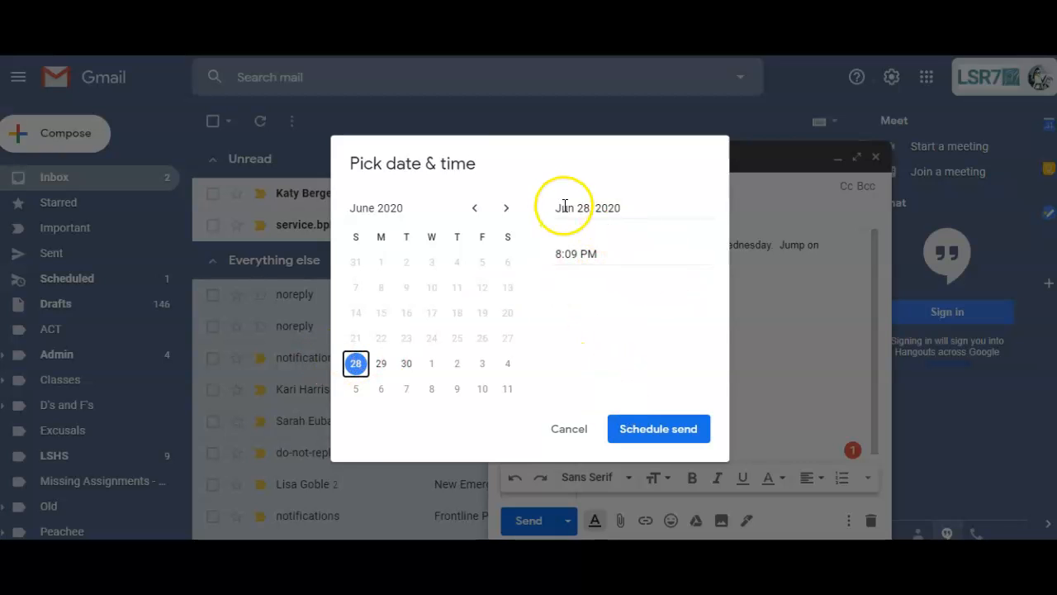
pyautogui.click(662, 431)
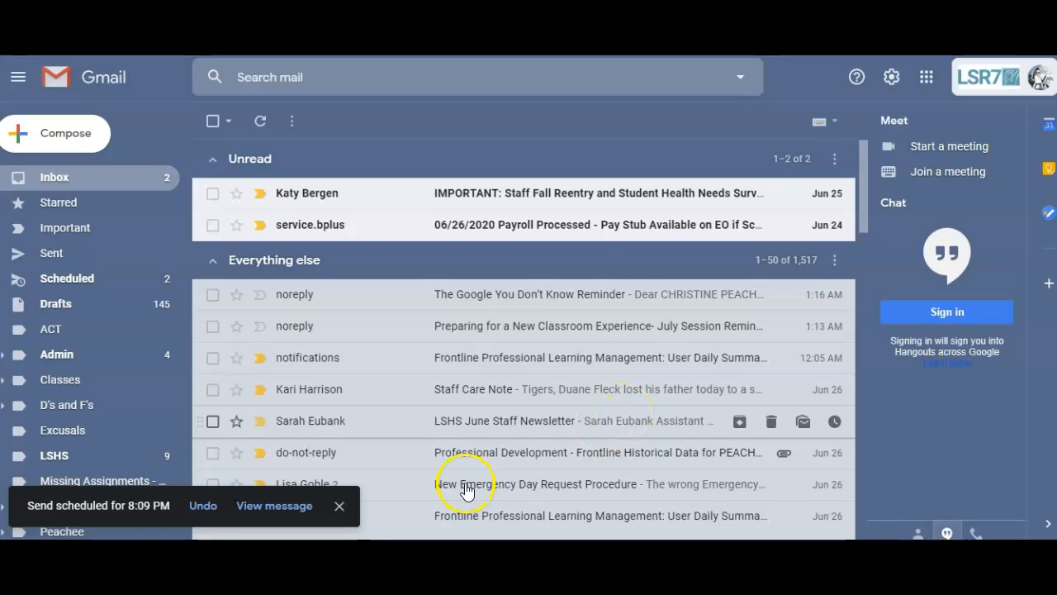
# View the scheduled reminder, return to Scheduled, and cancel sending Upcoming Assessment
pyautogui.click(258, 507)
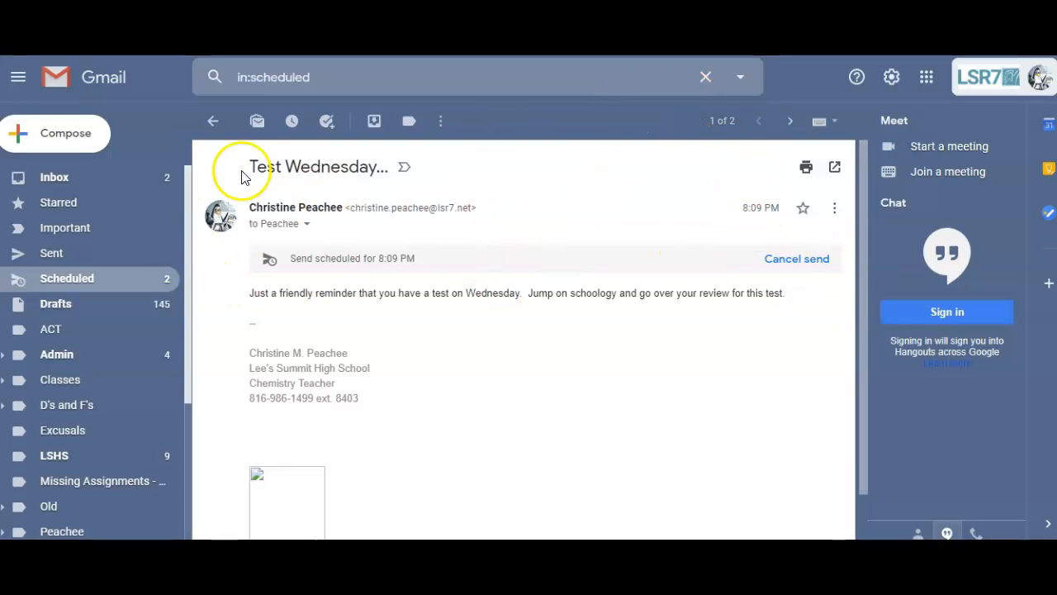
pyautogui.click(212, 121)
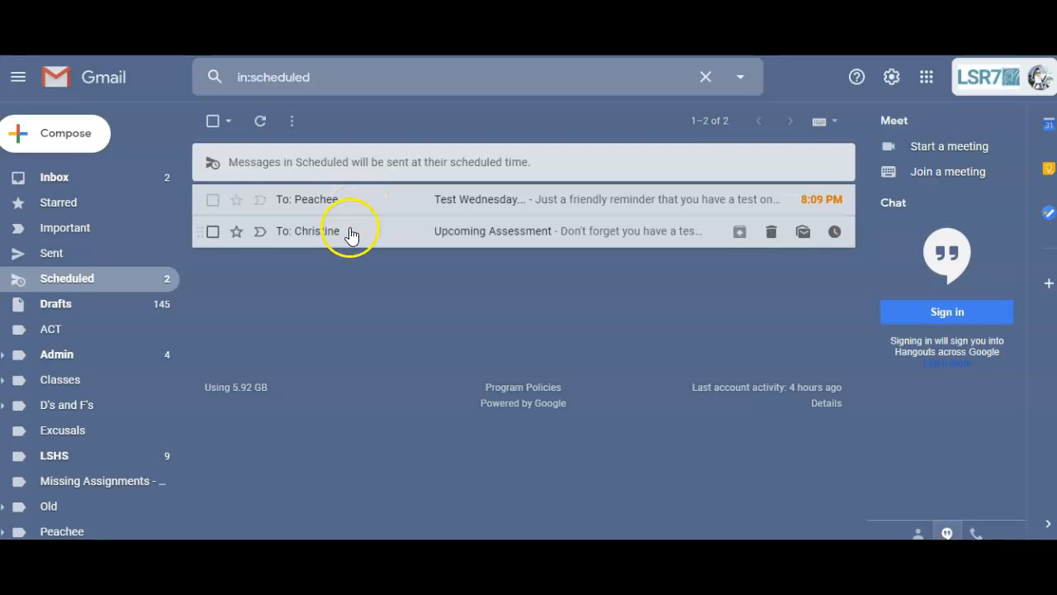
pyautogui.click(403, 232)
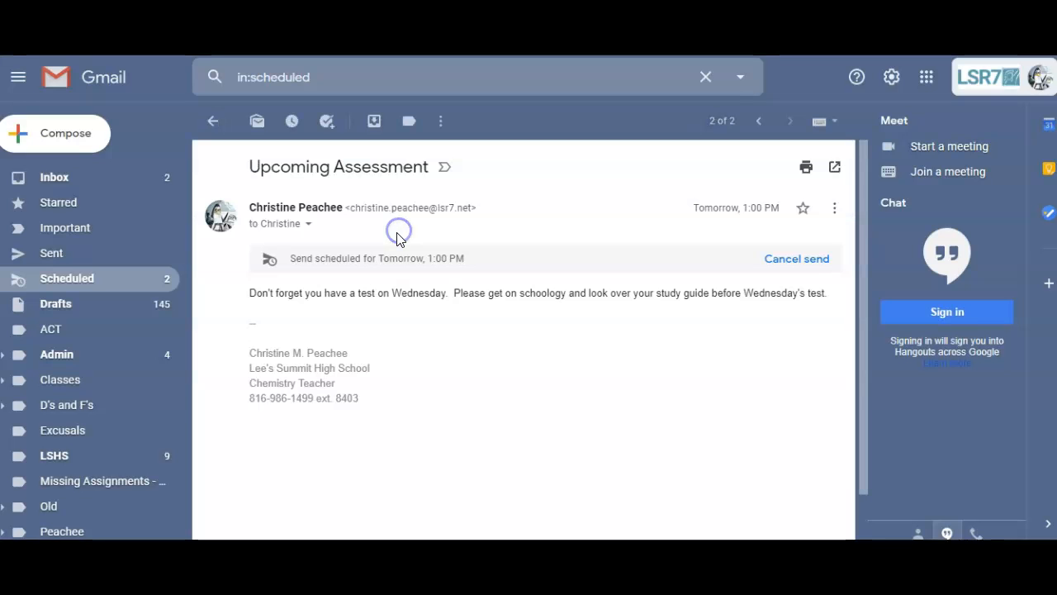
pyautogui.click(799, 260)
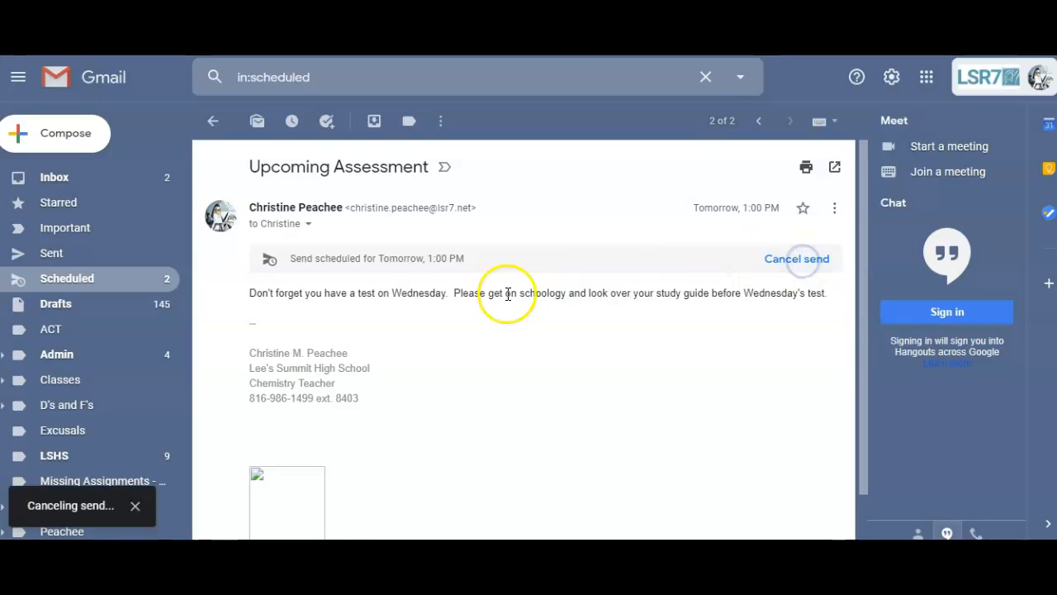